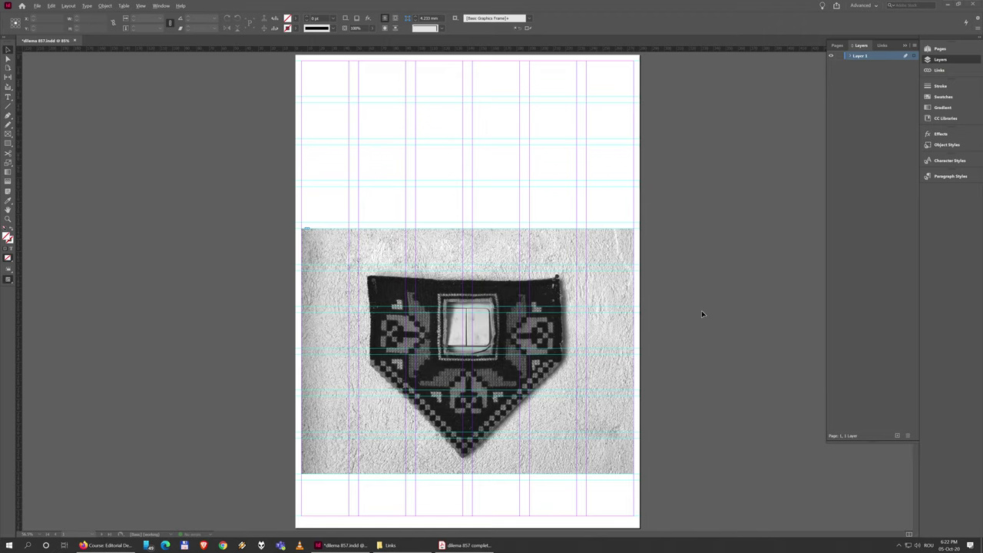
# Switch between Preview and Normal screen modes to check the page without guides.
pyautogui.press('w')
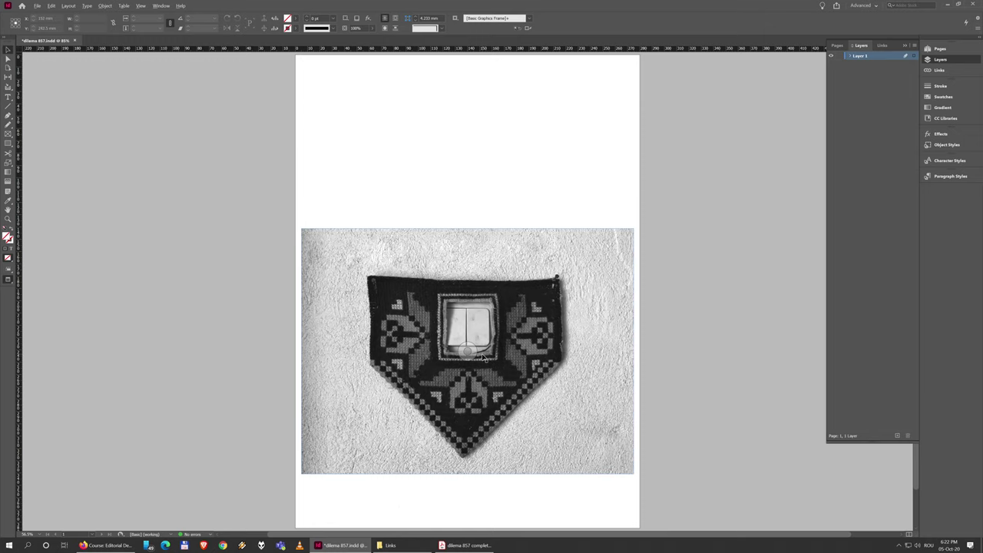
pyautogui.press('w')
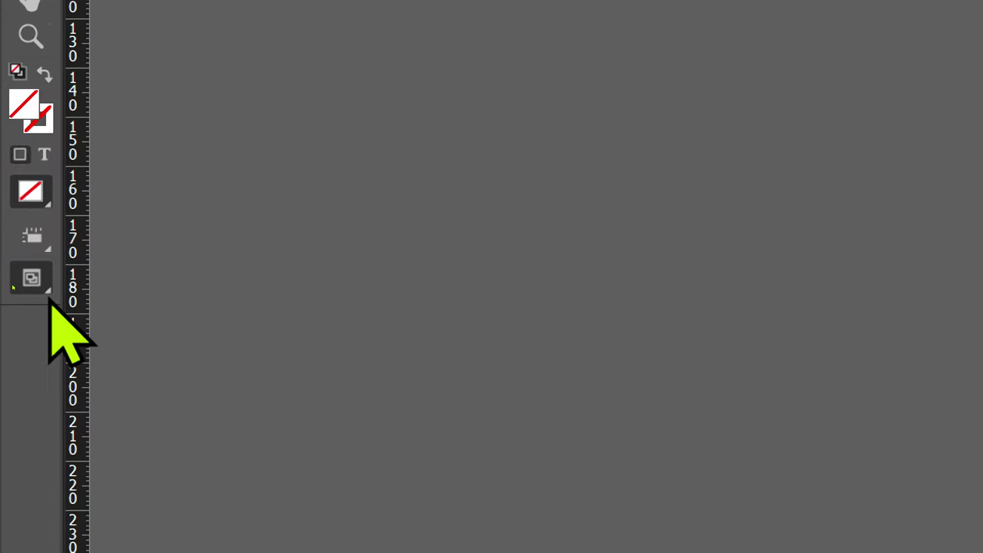
pyautogui.click(31, 284)
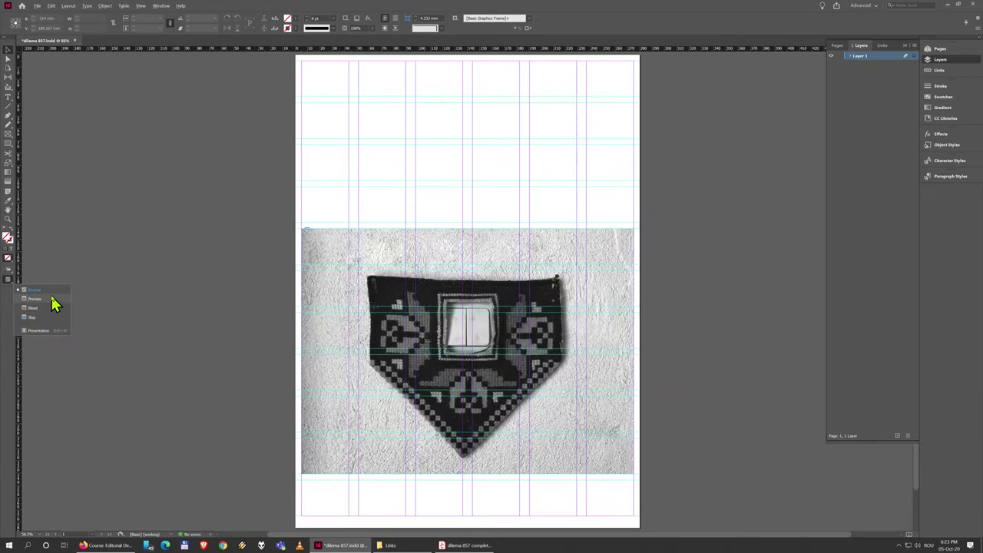
pyautogui.click(51, 299)
pyautogui.click(9, 280)
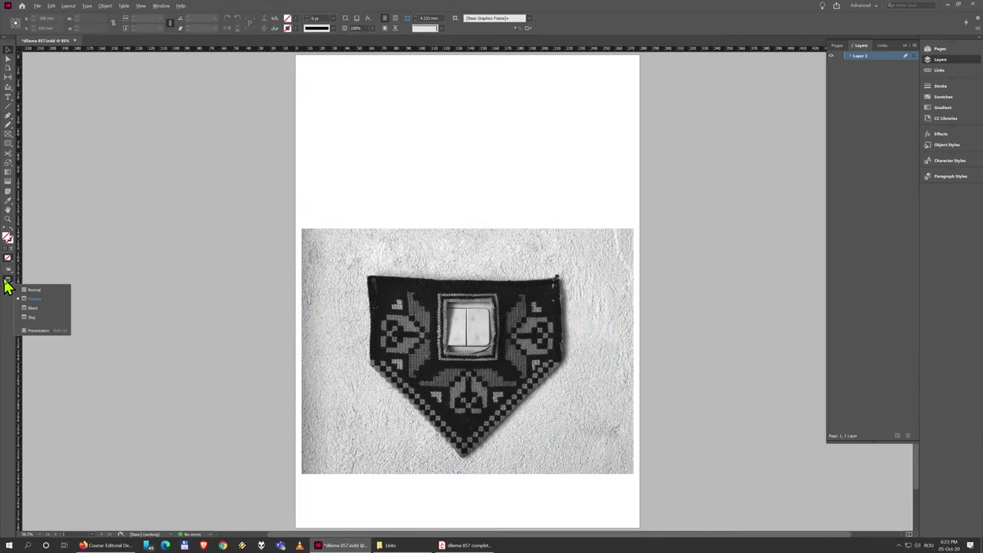
# Return to Normal view and draw a text frame near the top of the page.
pyautogui.click(34, 291)
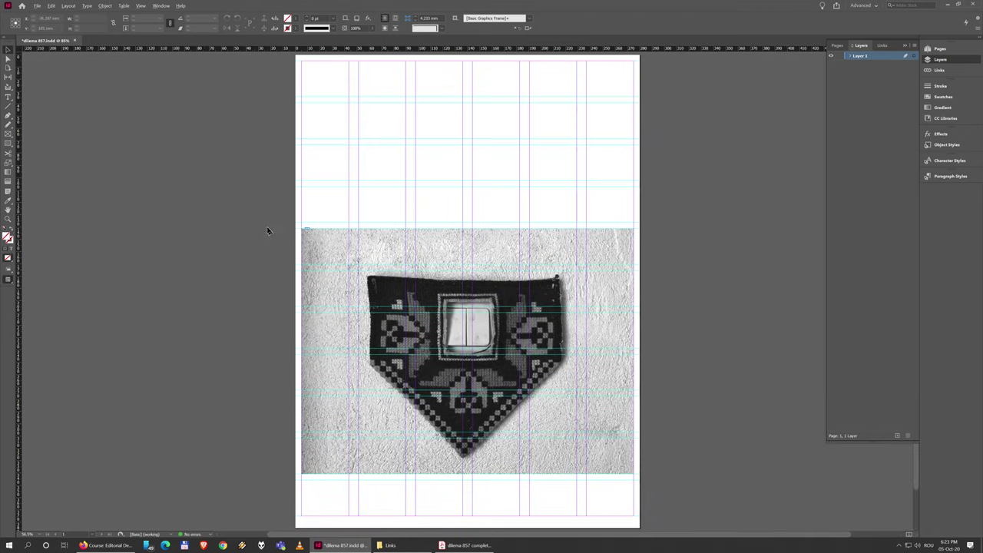
pyautogui.click(7, 97)
pyautogui.moveTo(359, 106); pyautogui.dragTo(446, 181)
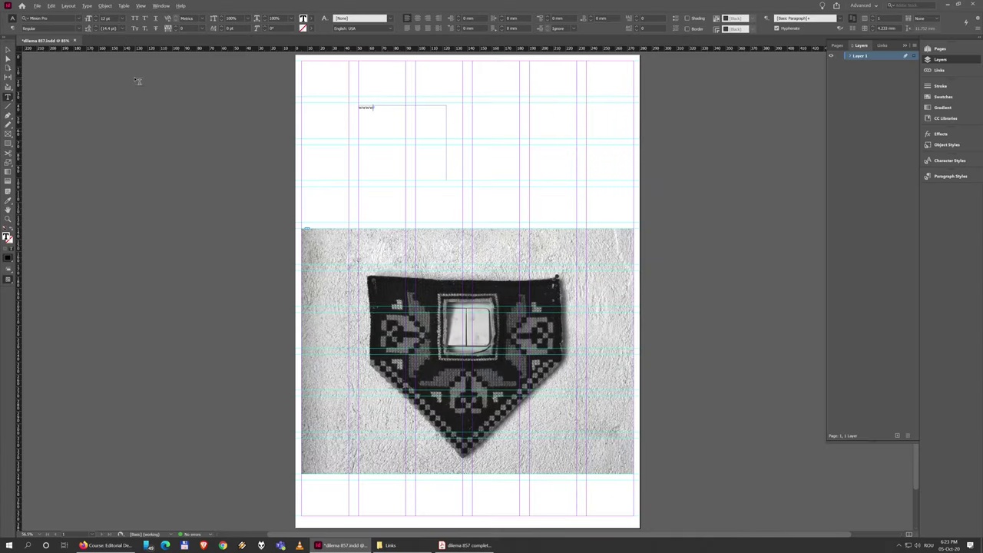
# Delete the 'wwww' test text frame, then bring the finished cover PDF to the front.
pyautogui.press('Escape')
pyautogui.press('w')
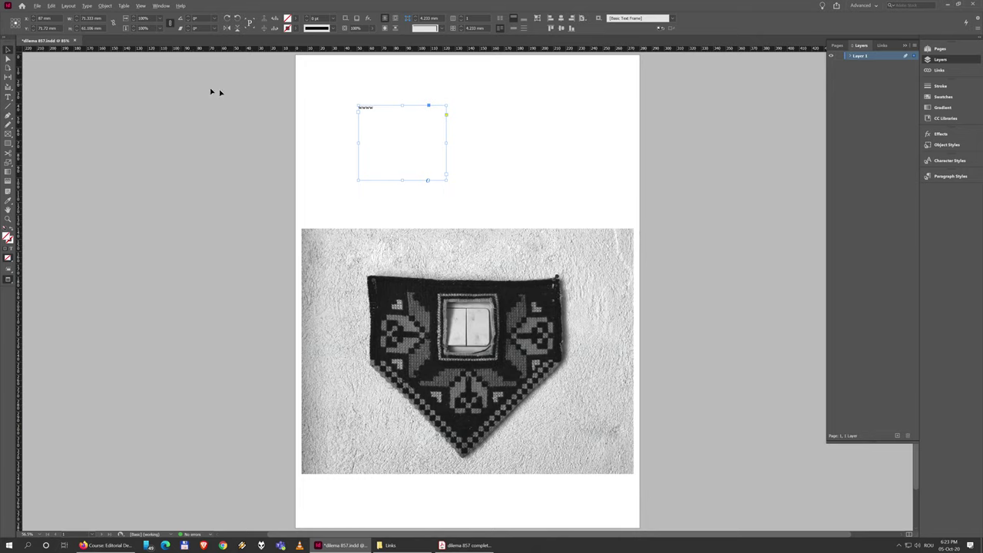
pyautogui.click(546, 149)
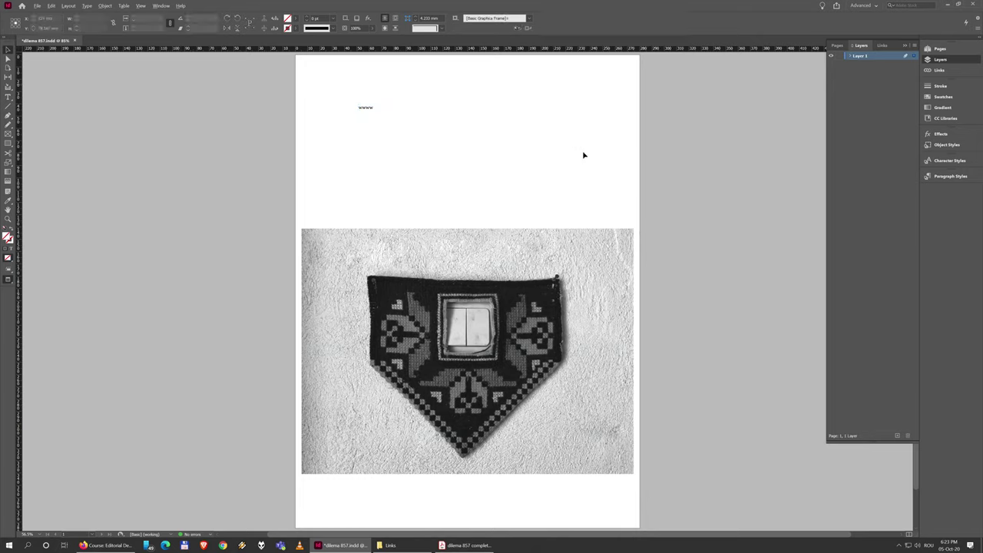
pyautogui.click(375, 123)
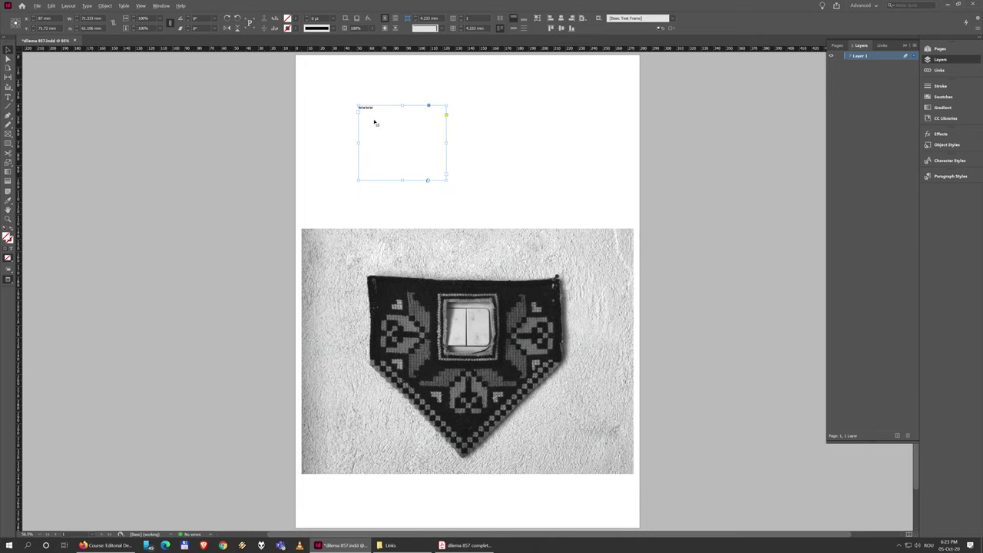
pyautogui.press('Delete')
pyautogui.press('w')
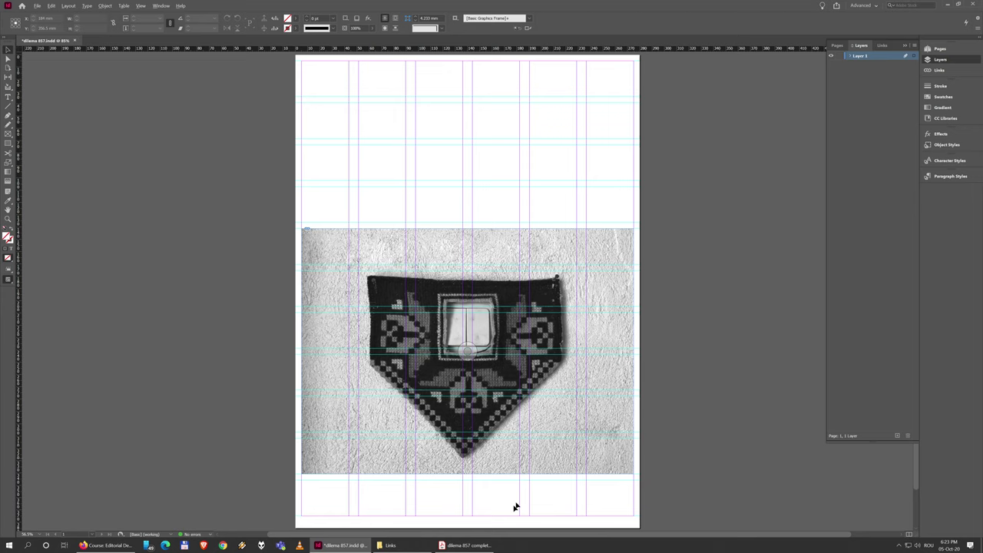
pyautogui.click(470, 546)
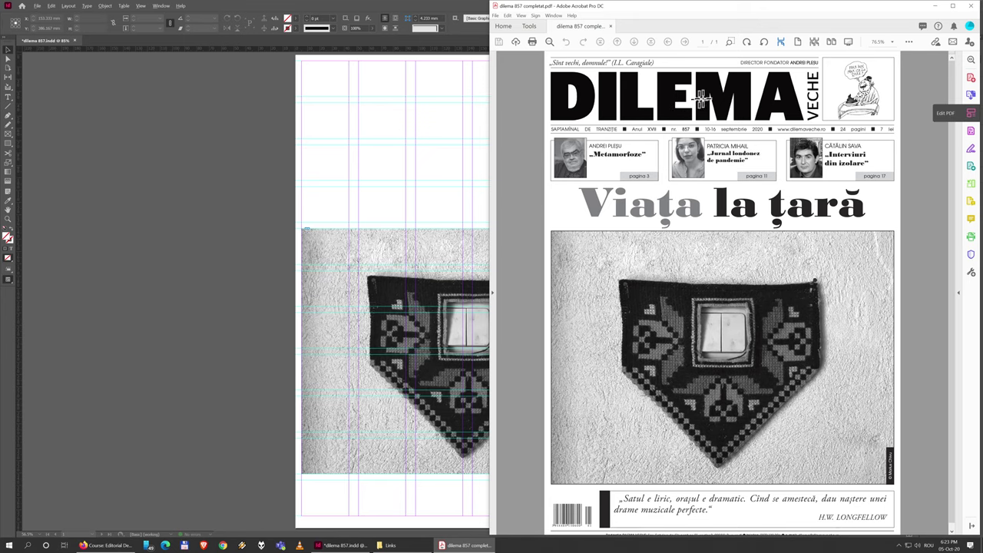
# Inspect the DILEMA masthead in dilema 857 completat.pdf, then maximize InDesign.
pyautogui.moveTo(866, 77)
pyautogui.click(760, 96)
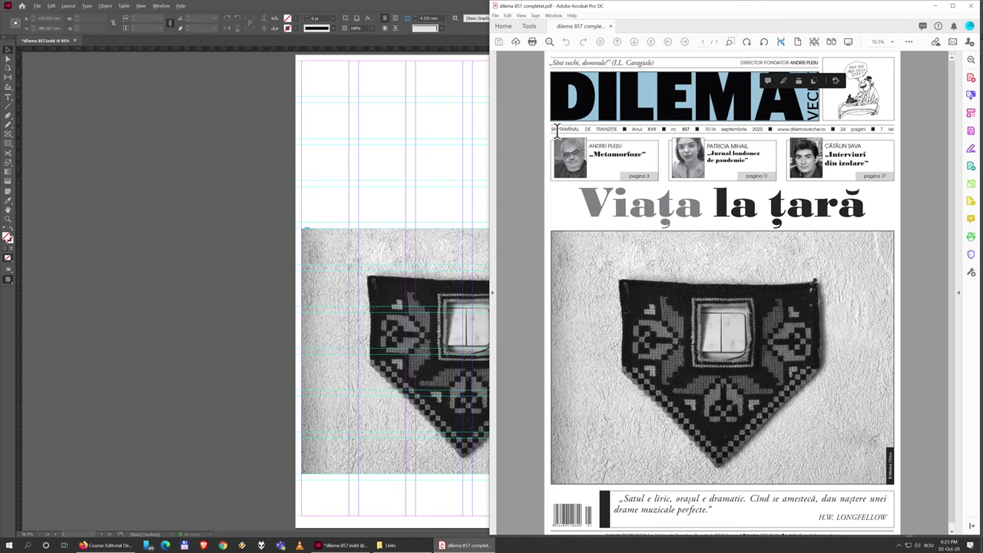
pyautogui.click(565, 97)
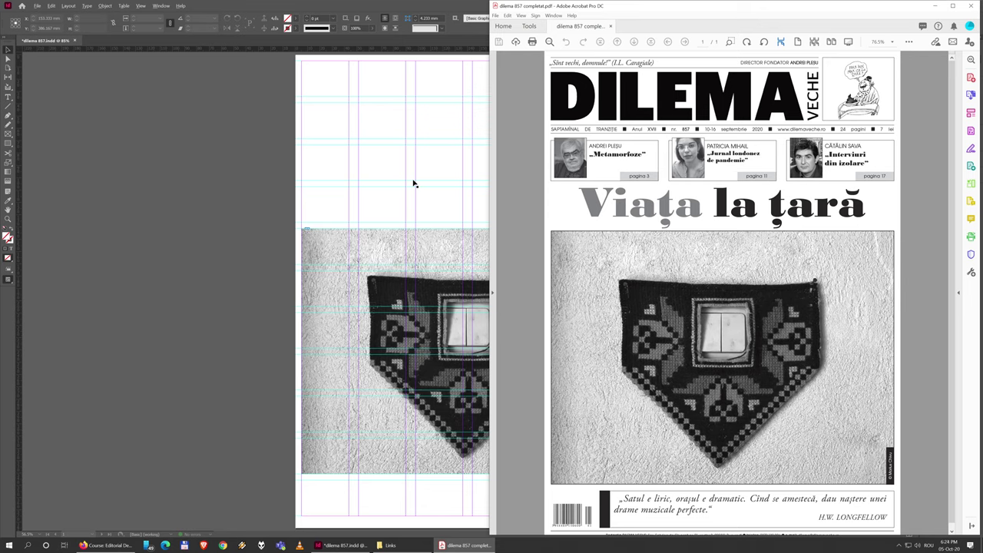
pyautogui.click(311, 123)
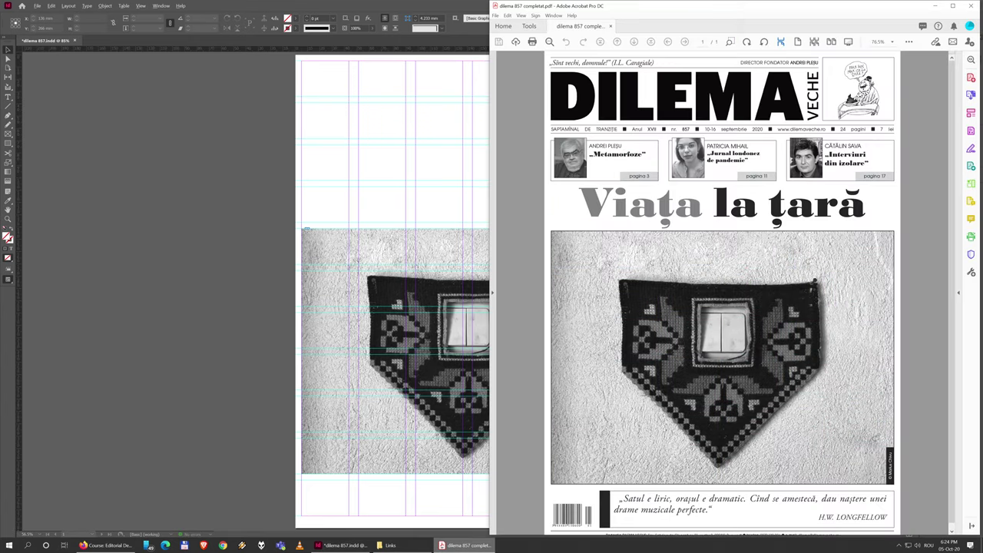
pyautogui.click(465, 546)
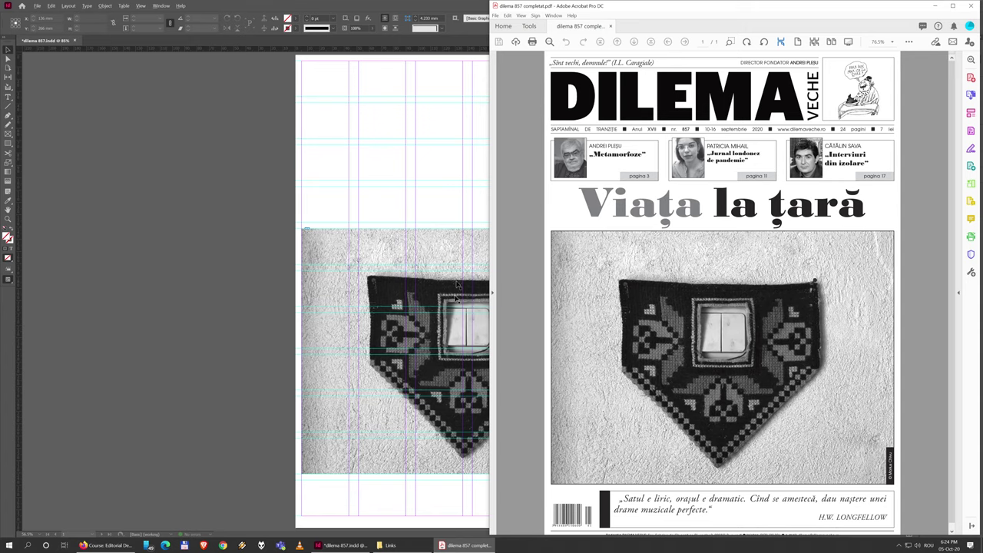
pyautogui.doubleClick(464, 6)
# Place DILEMA.jpg from the Links folder at top left, its top snapped to the horizontal guide.
pyautogui.click(388, 546)
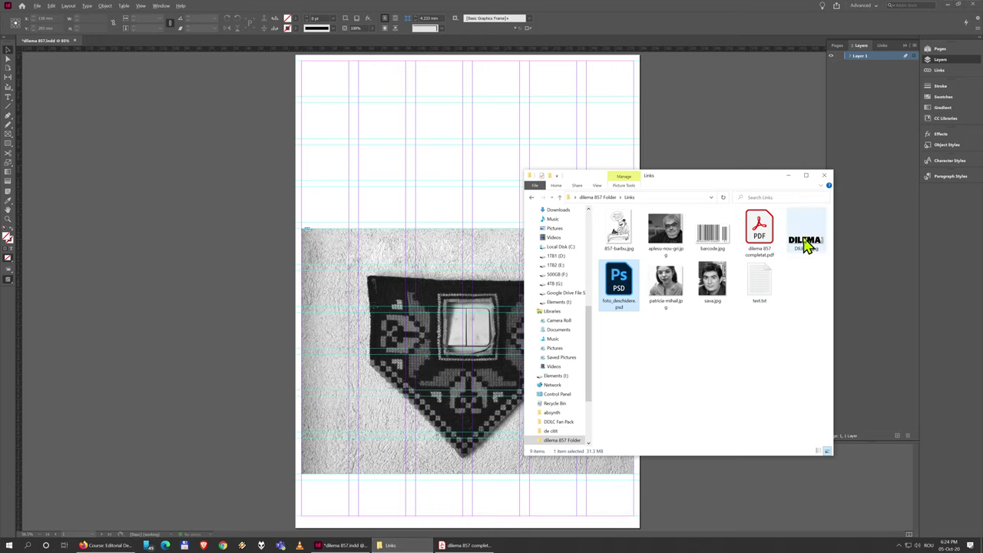
pyautogui.moveTo(806, 244); pyautogui.dragTo(304, 95)
pyautogui.scroll(5, 309, 93)
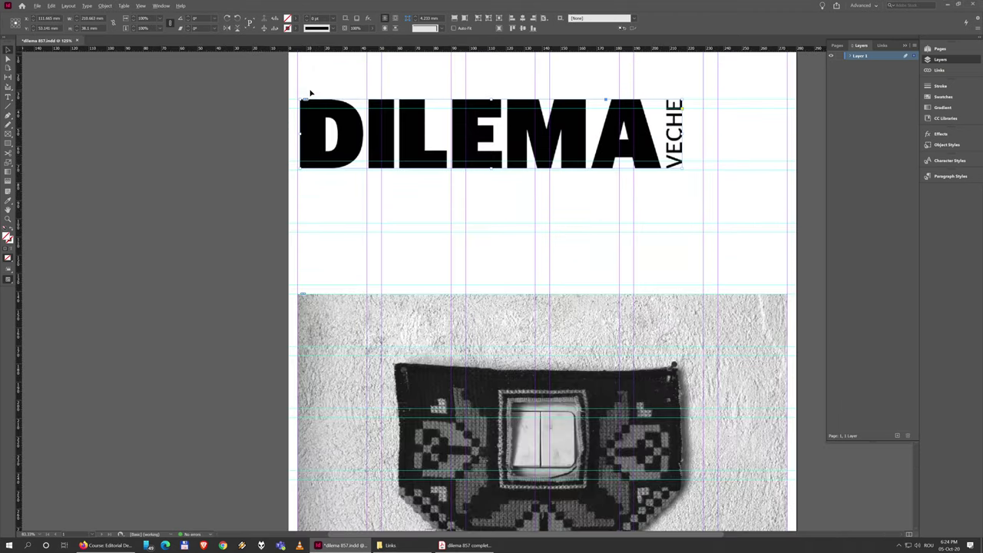
pyautogui.scroll(-2, 292, 91)
pyautogui.scroll(2, 368, 211)
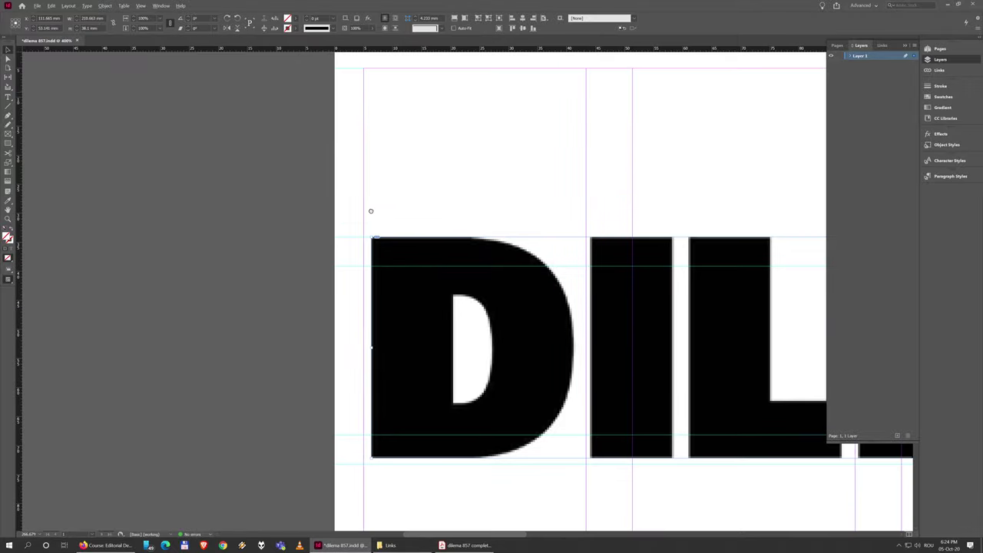
pyautogui.moveTo(433, 378); pyautogui.dragTo(425, 285)
pyautogui.hotkey('ctrl', 'z')
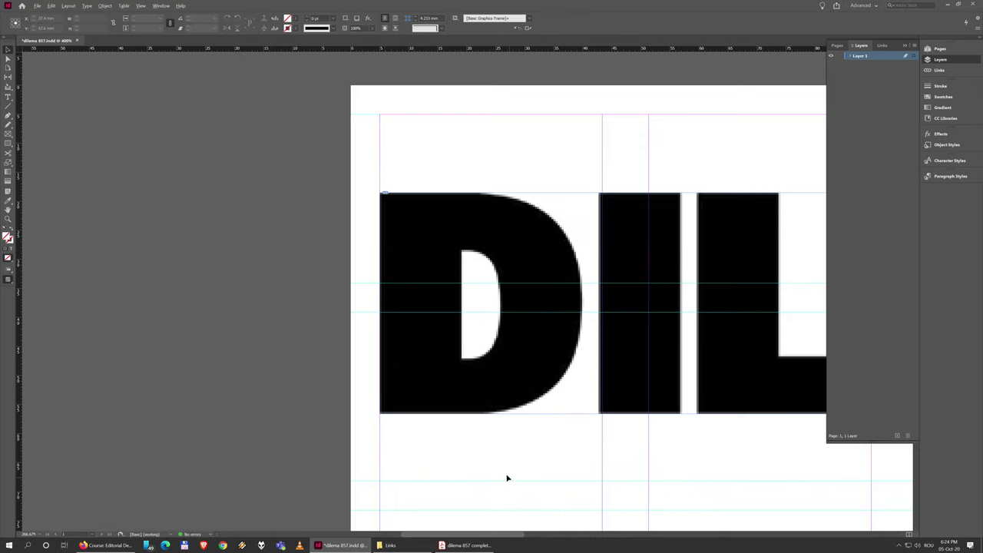
pyautogui.hotkey('ctrl', '-')
pyautogui.hotkey('ctrl', '-')
pyautogui.hotkey('ctrl', '-')
pyautogui.hotkey('ctrl', '-')
# Bring the 857-barbu.jpg cartoon from the Links folder onto the page.
pyautogui.hscroll(5, 674, 322)
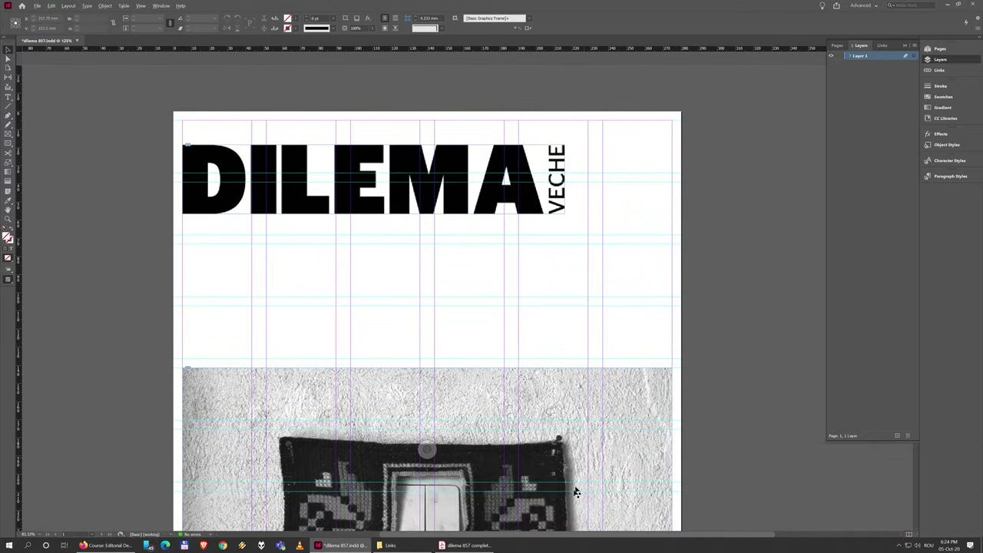
pyautogui.click(410, 546)
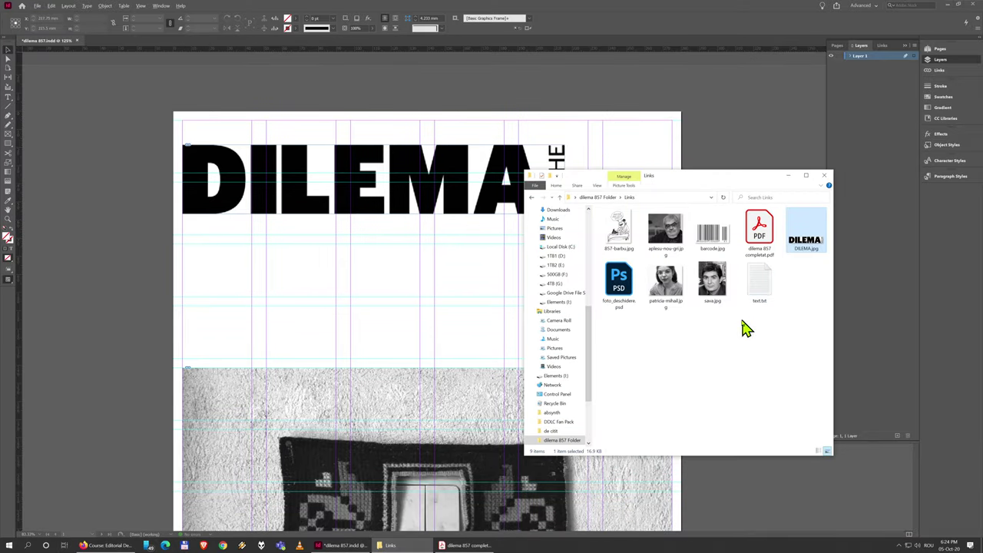
pyautogui.moveTo(674, 181); pyautogui.dragTo(708, 284)
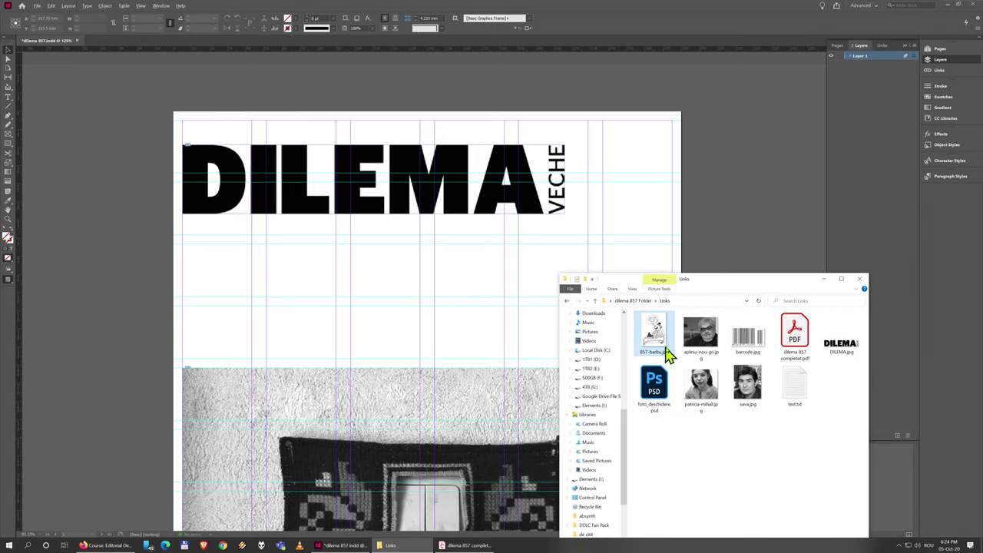
pyautogui.moveTo(665, 347); pyautogui.dragTo(604, 138)
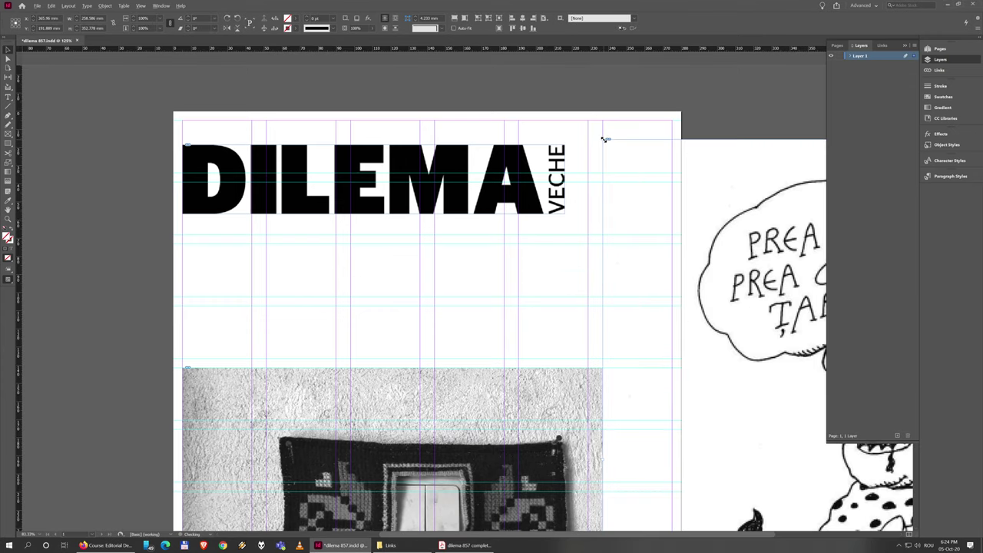
# Scale the cartoon down into a small frame at the top right beside the masthead.
pyautogui.scroll(-1, 679, 209)
pyautogui.scroll(-2, 490, 253)
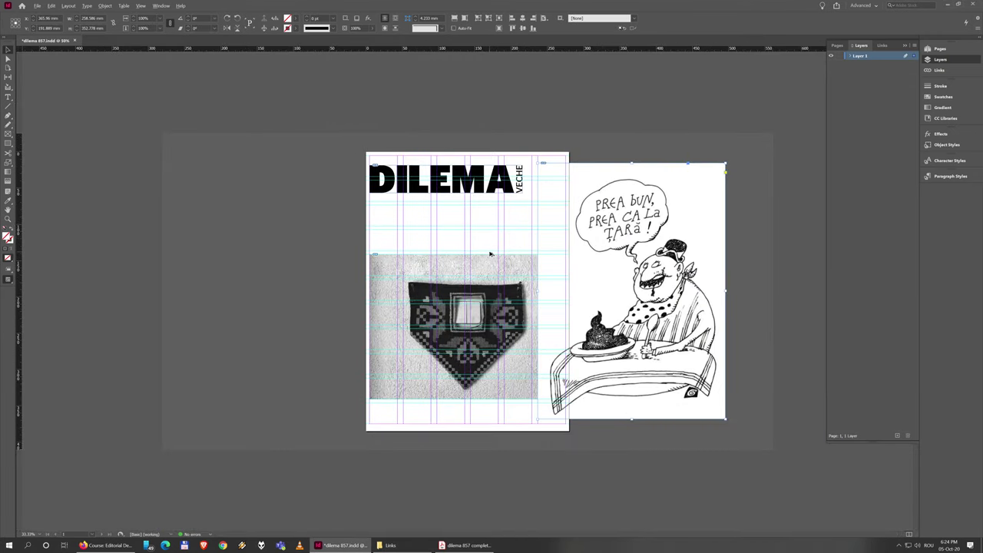
pyautogui.scroll(1, 489, 253)
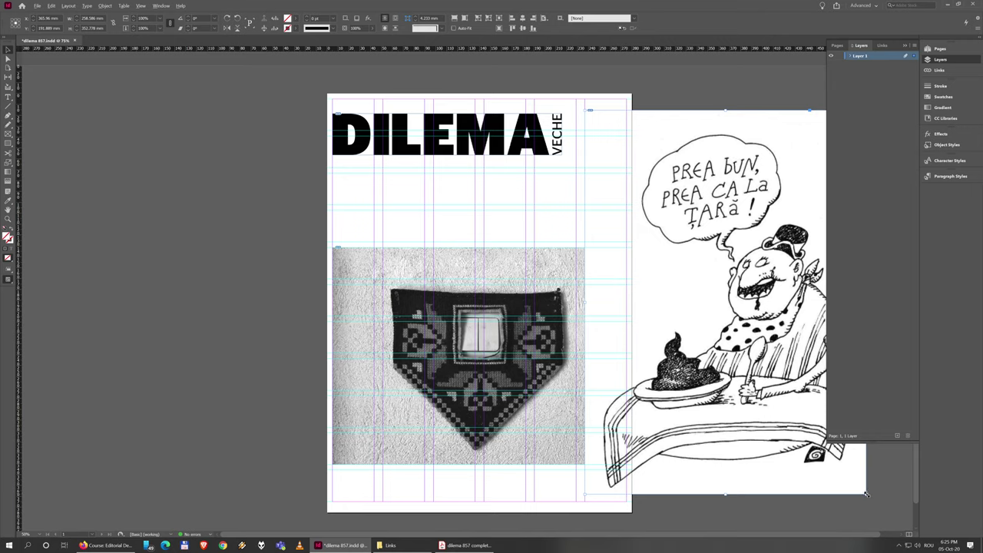
pyautogui.moveTo(867, 494); pyautogui.dragTo(641, 161)
pyautogui.scroll(4, 574, 86)
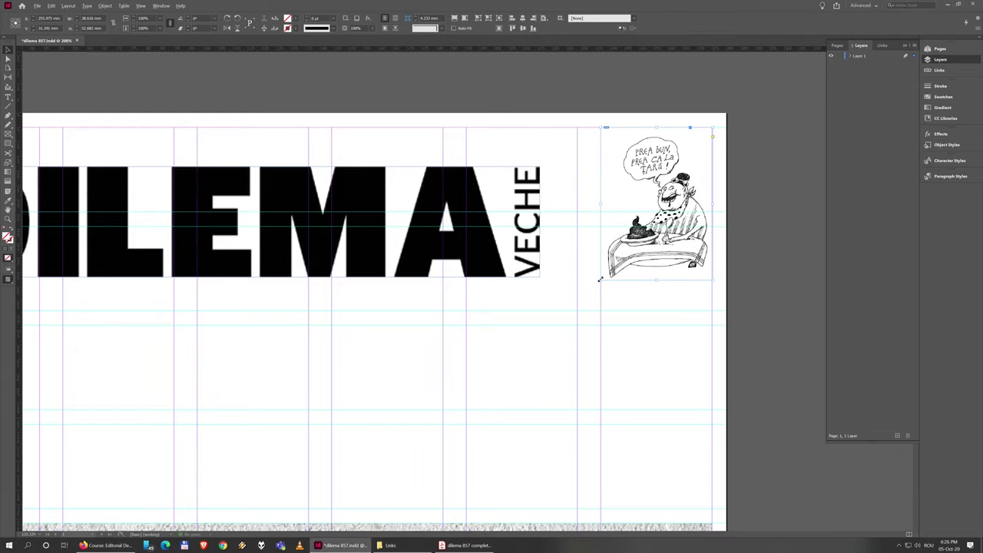
# Narrow the cartoon frame slightly from its right edge.
pyautogui.click(736, 237)
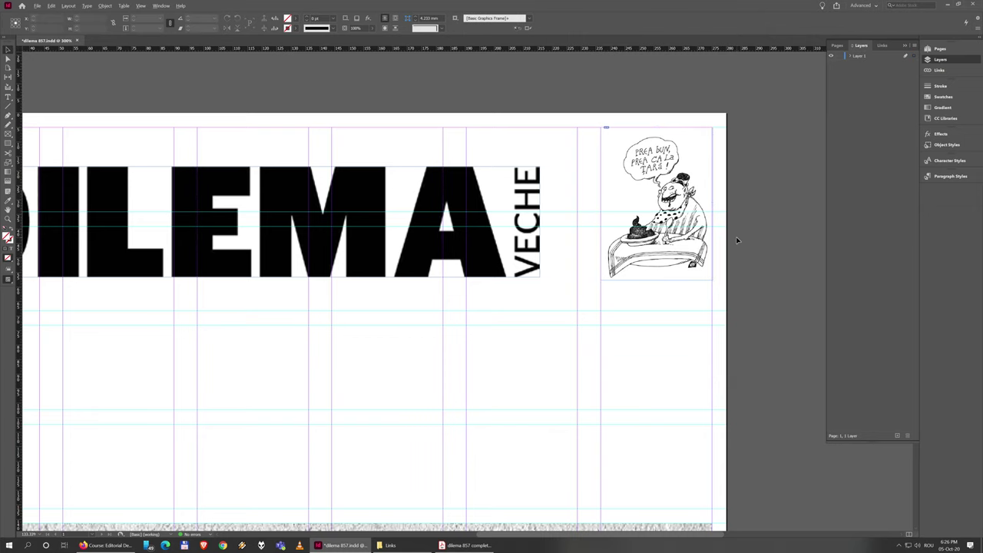
pyautogui.scroll(2, 736, 237)
pyautogui.scroll(2, 704, 198)
pyautogui.click(676, 242)
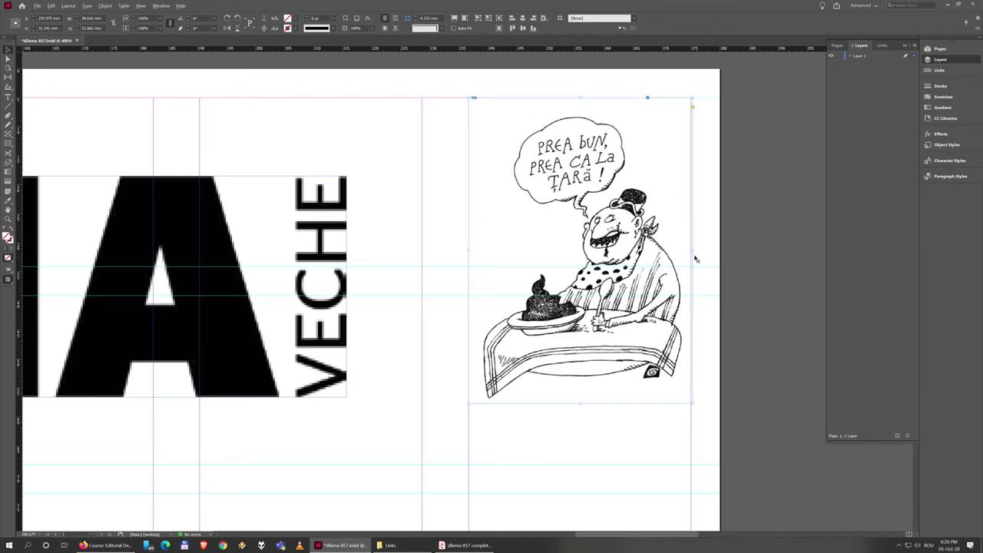
pyautogui.moveTo(693, 252); pyautogui.dragTo(691, 250)
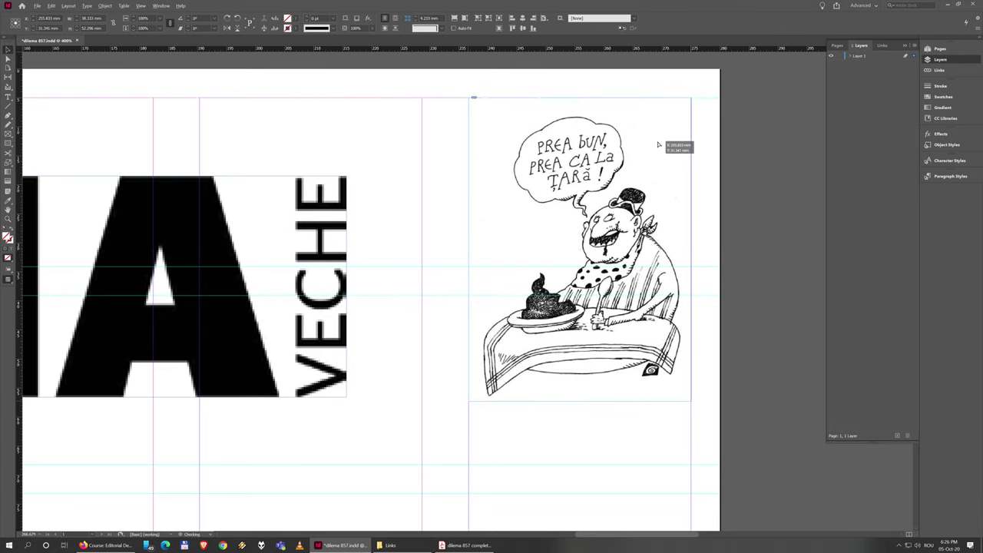
# Nudge the cartoon frame so its top-right corner snaps onto the margin guides.
pyautogui.scroll(6, 643, 127)
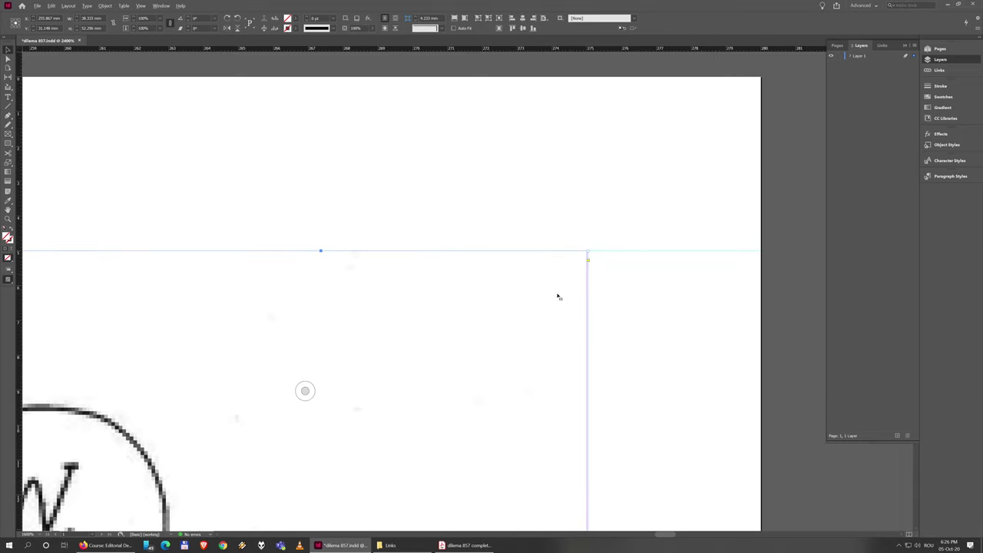
pyautogui.moveTo(559, 295); pyautogui.dragTo(543, 297)
pyautogui.moveTo(541, 296); pyautogui.dragTo(567, 297)
pyautogui.scroll(-5, 637, 312)
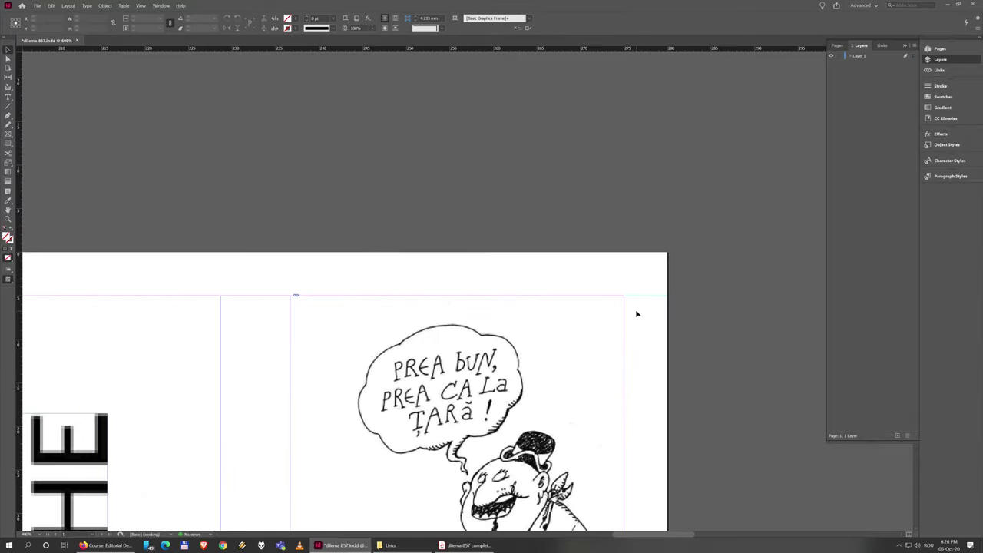
pyautogui.scroll(-2, 637, 312)
pyautogui.scroll(3, 461, 384)
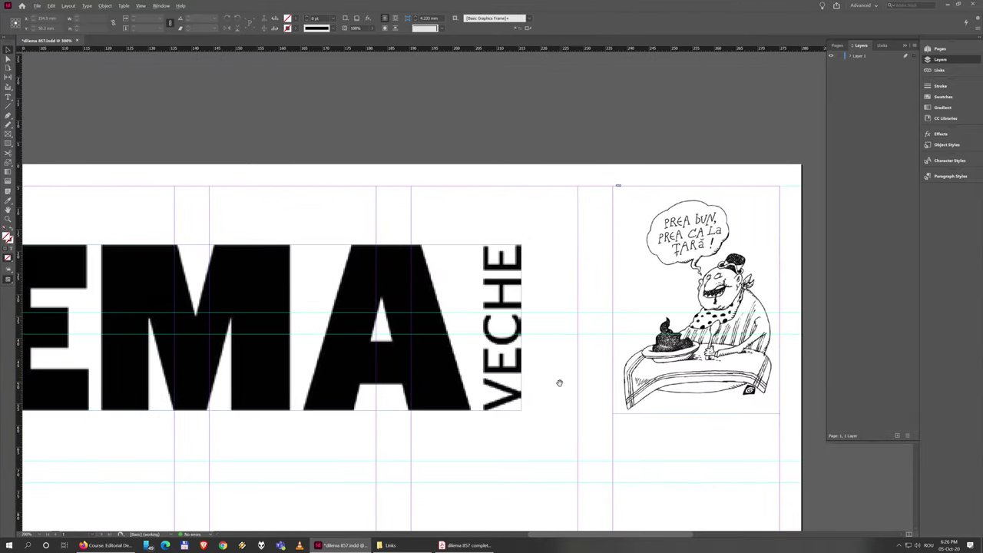
pyautogui.click(474, 379)
pyautogui.scroll(-1, 474, 378)
pyautogui.scroll(2, 619, 399)
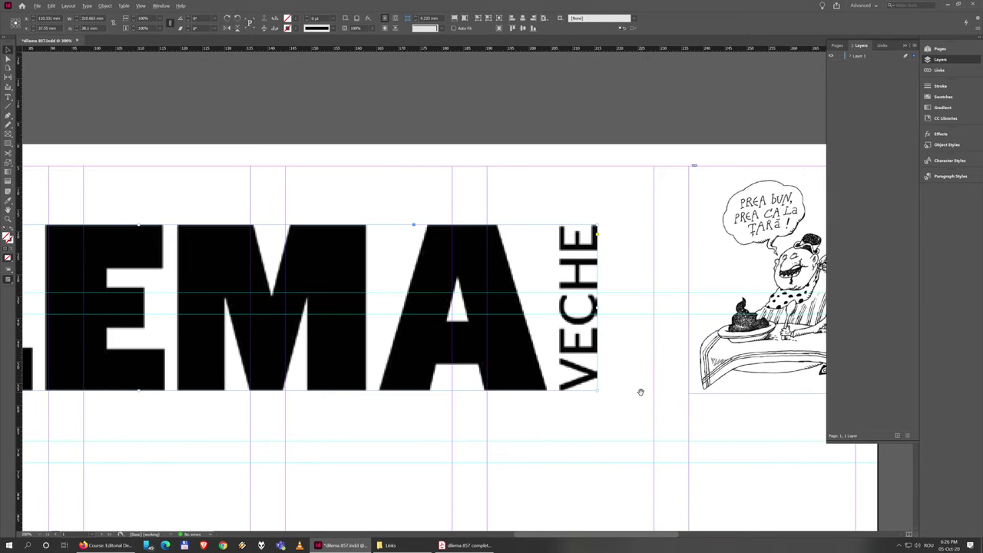
pyautogui.scroll(-1, 560, 375)
pyautogui.scroll(-2, 560, 374)
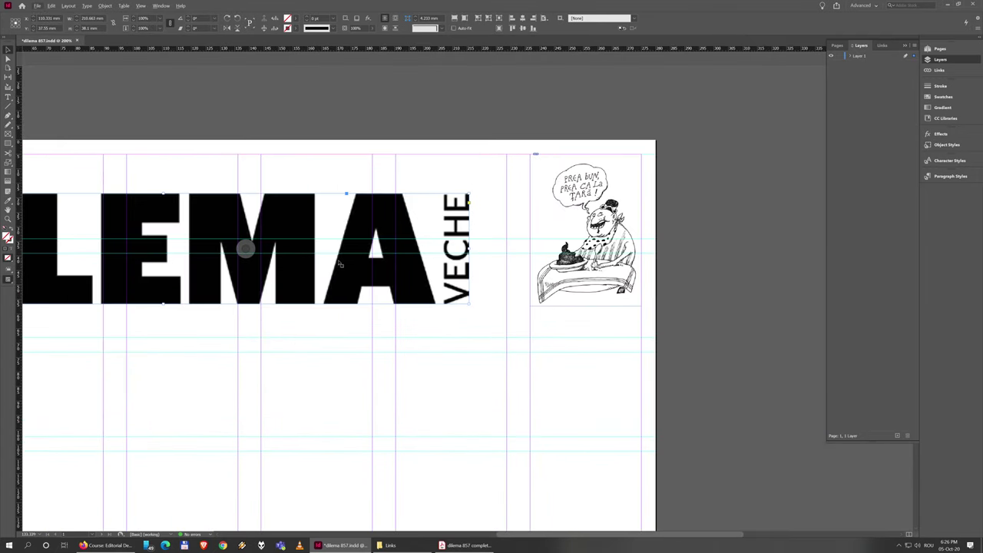
pyautogui.scroll(3, 497, 327)
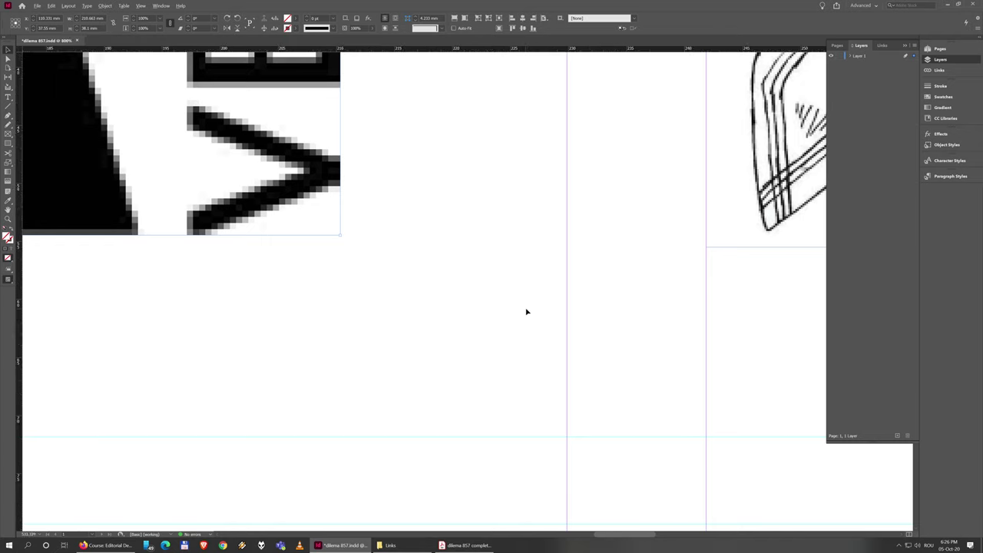
pyautogui.scroll(-1, 296, 249)
pyautogui.scroll(-3, 551, 290)
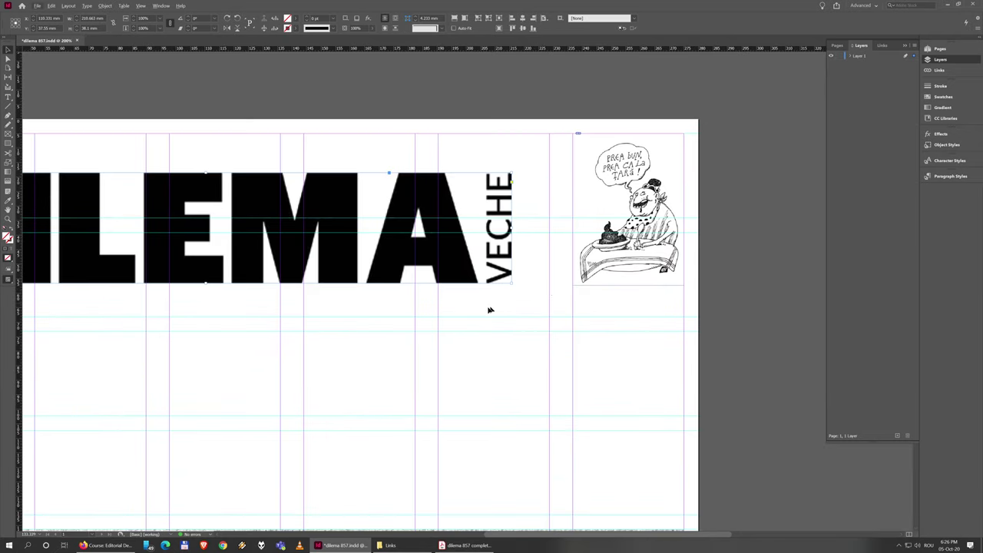
pyautogui.moveTo(527, 316); pyautogui.dragTo(554, 312)
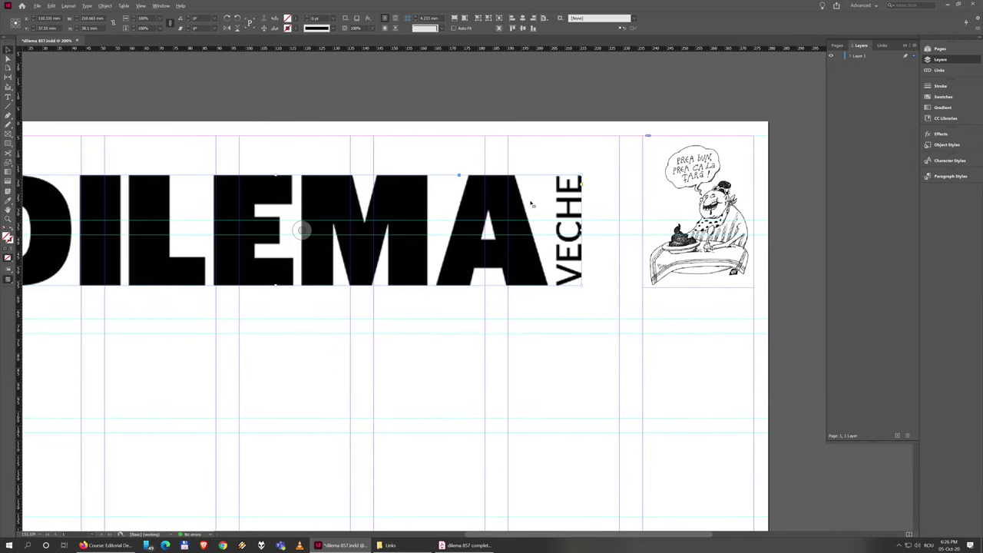
pyautogui.moveTo(532, 203); pyautogui.dragTo(531, 206)
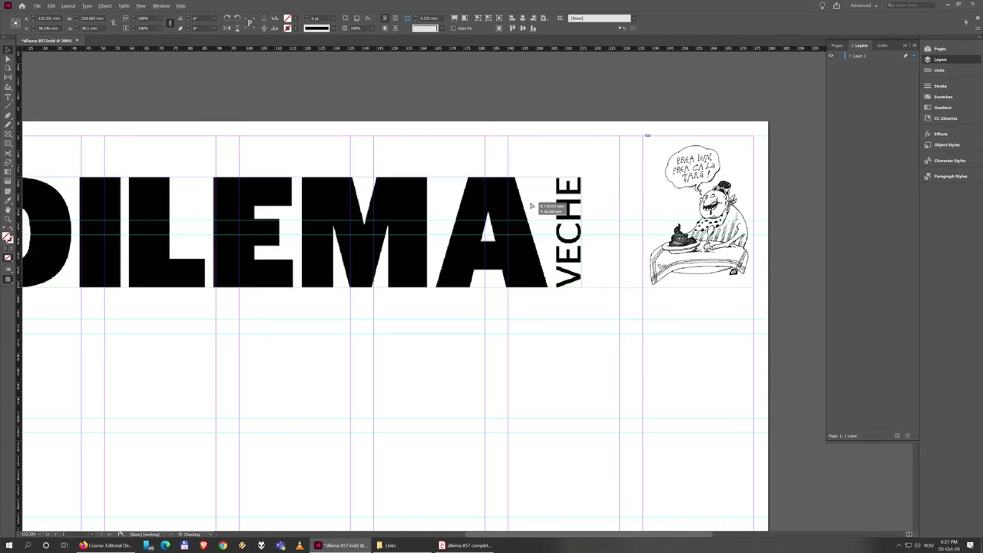
pyautogui.moveTo(530, 206); pyautogui.dragTo(532, 206)
pyautogui.scroll(-1, 447, 373)
pyautogui.scroll(6, 448, 307)
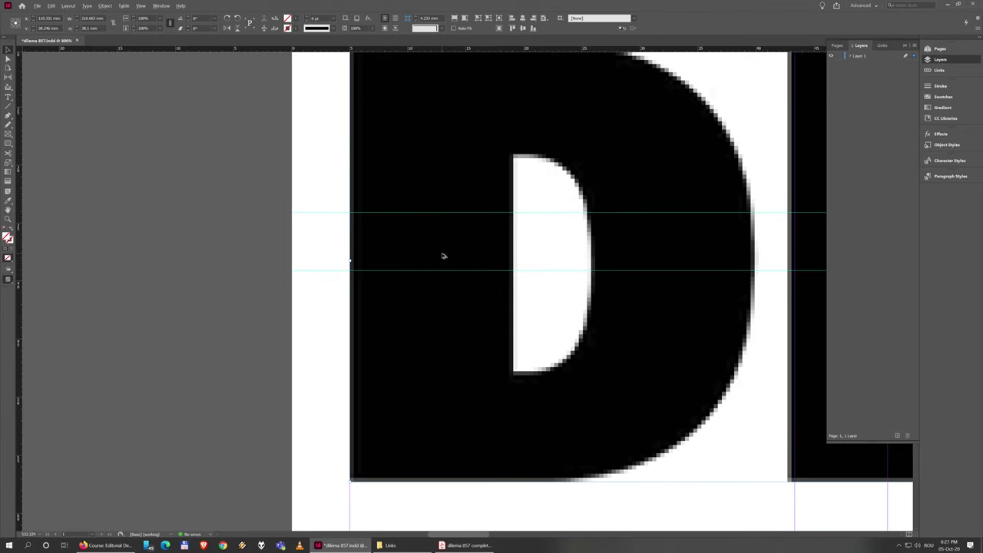
pyautogui.scroll(-2, 443, 256)
pyautogui.scroll(-2, 597, 361)
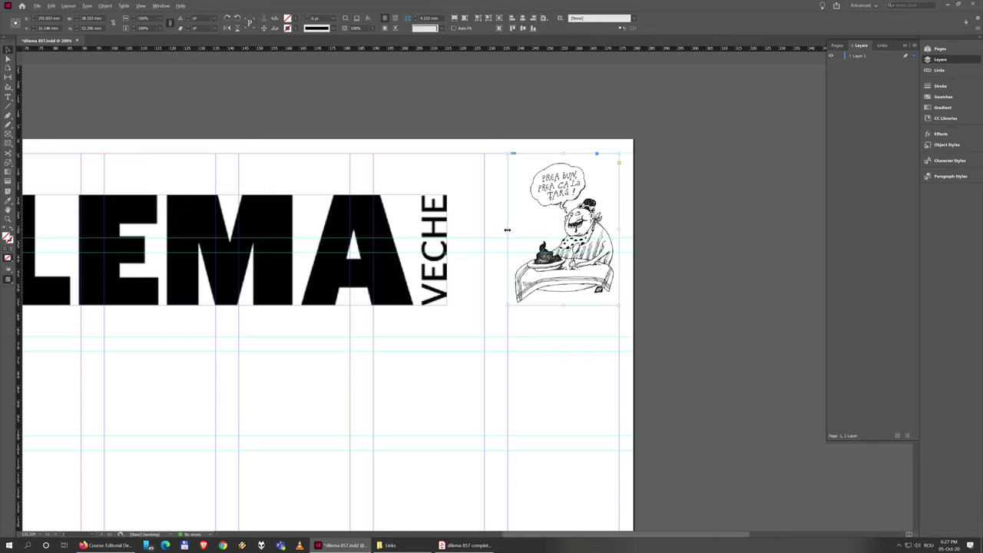
# Widen the cartoon frame left to the column guide and shift the drawing to center it.
pyautogui.moveTo(506, 229); pyautogui.dragTo(460, 241)
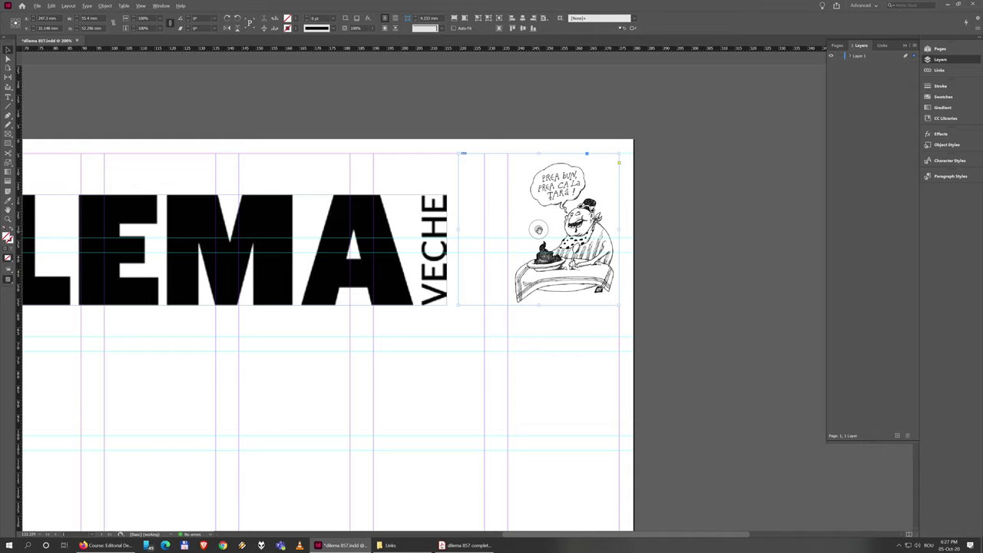
pyautogui.click(539, 229)
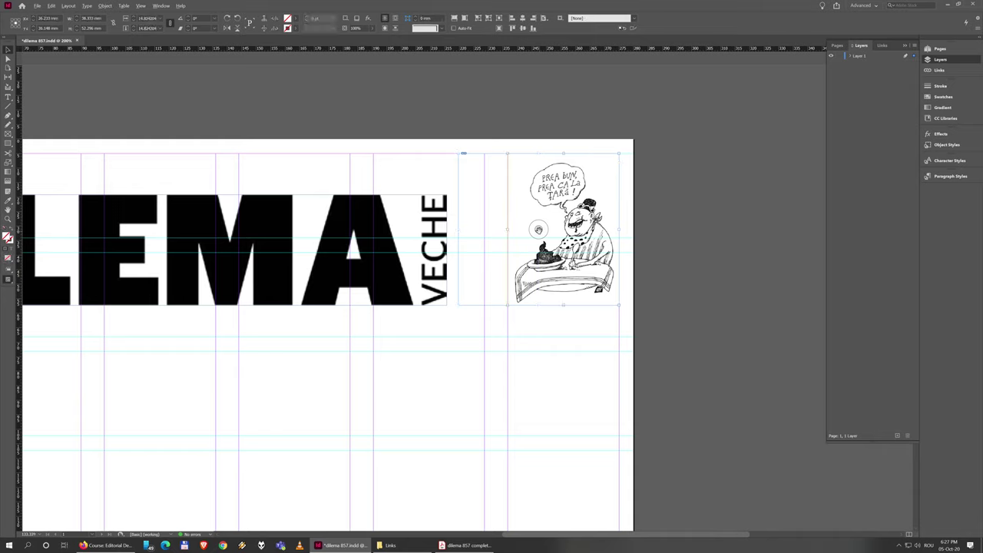
pyautogui.moveTo(539, 229); pyautogui.dragTo(513, 230)
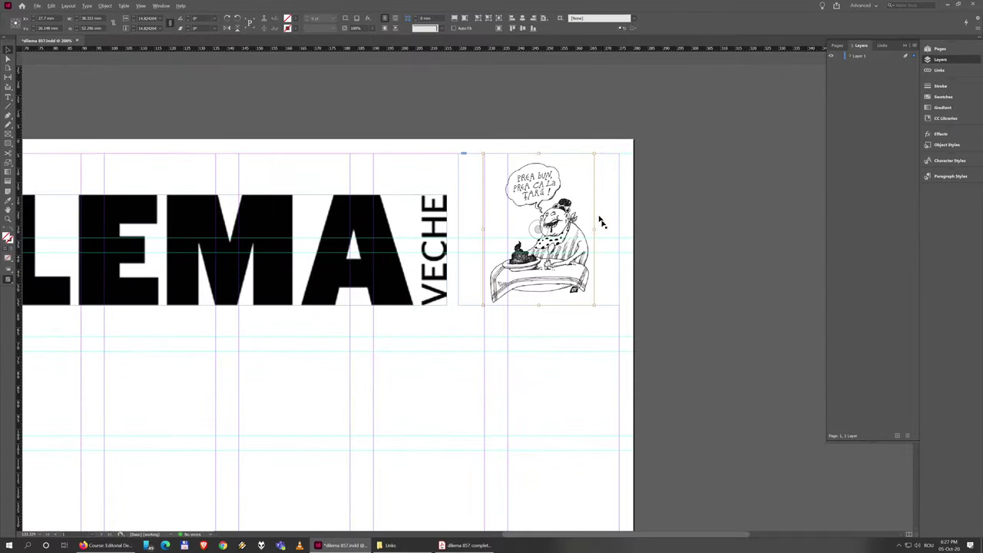
# Preview the cover without guides, compare it with the reference PDF, and fit the page in the window.
pyautogui.click(649, 264)
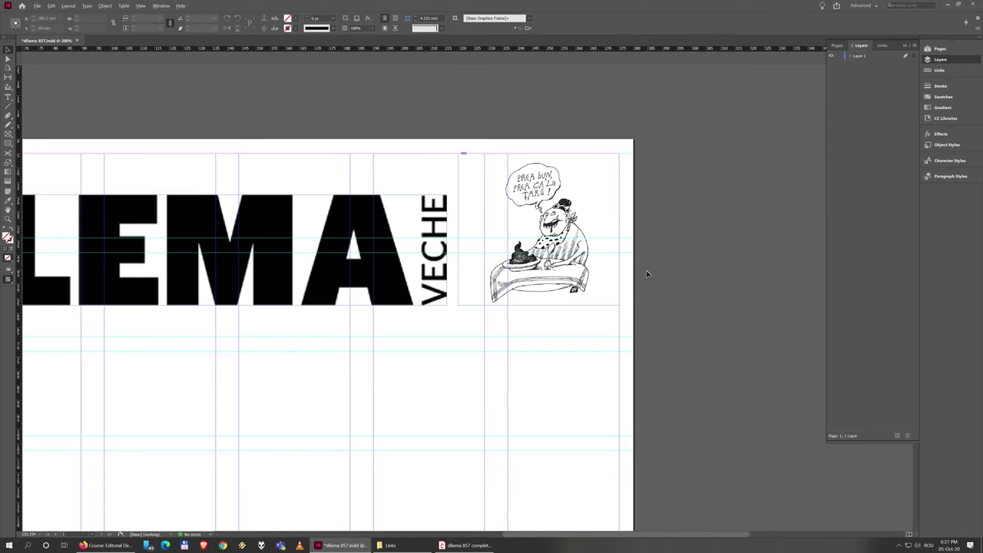
pyautogui.press('w')
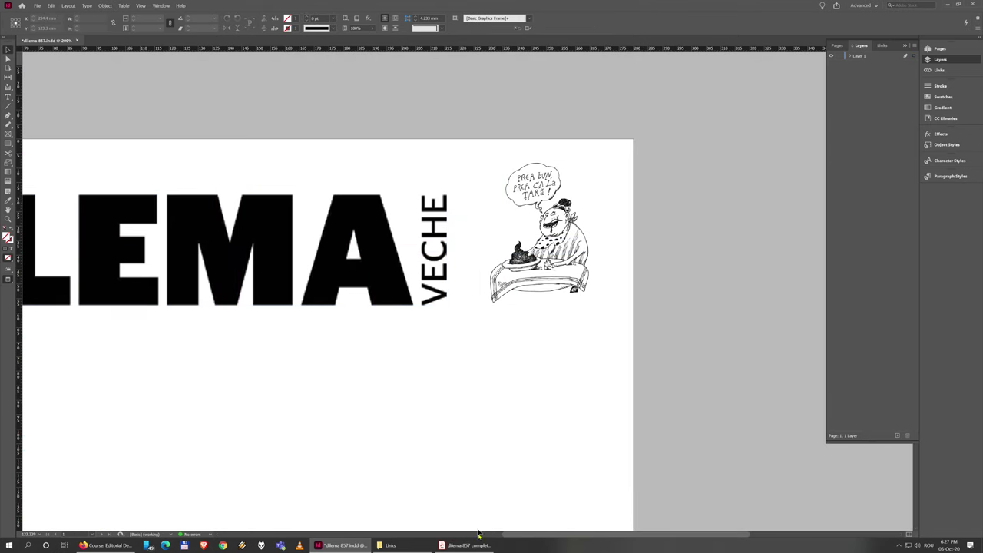
pyautogui.click(465, 545)
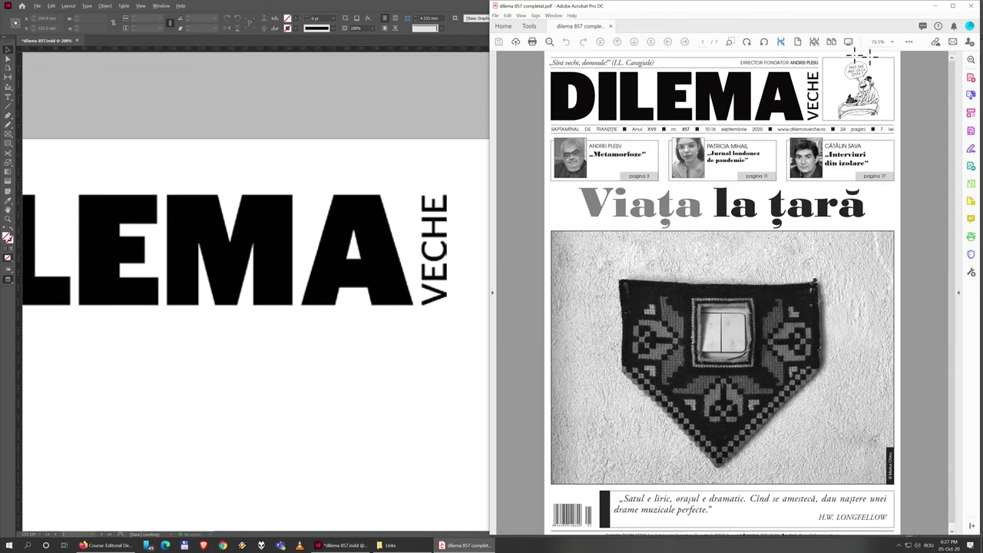
pyautogui.click(433, 371)
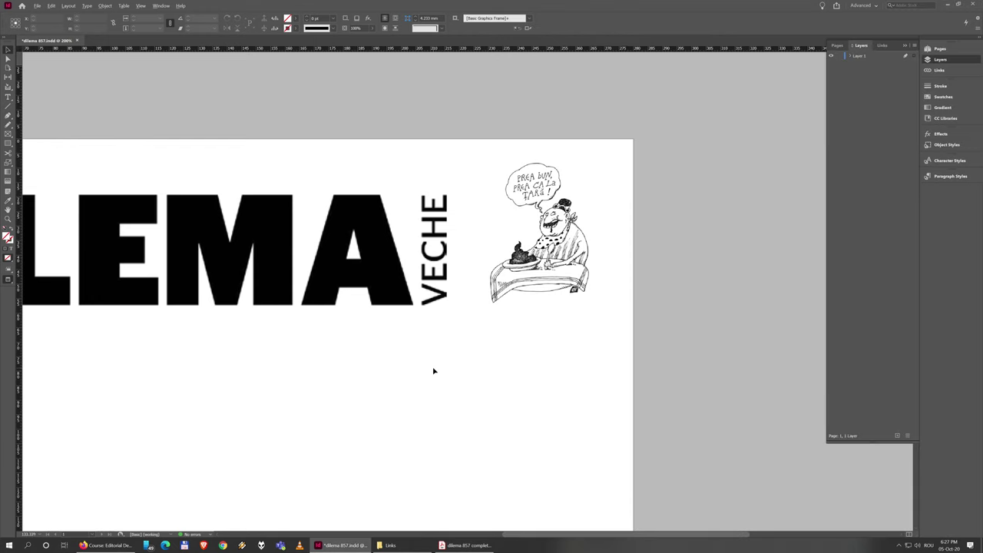
pyautogui.hotkey('ctrl', '0')
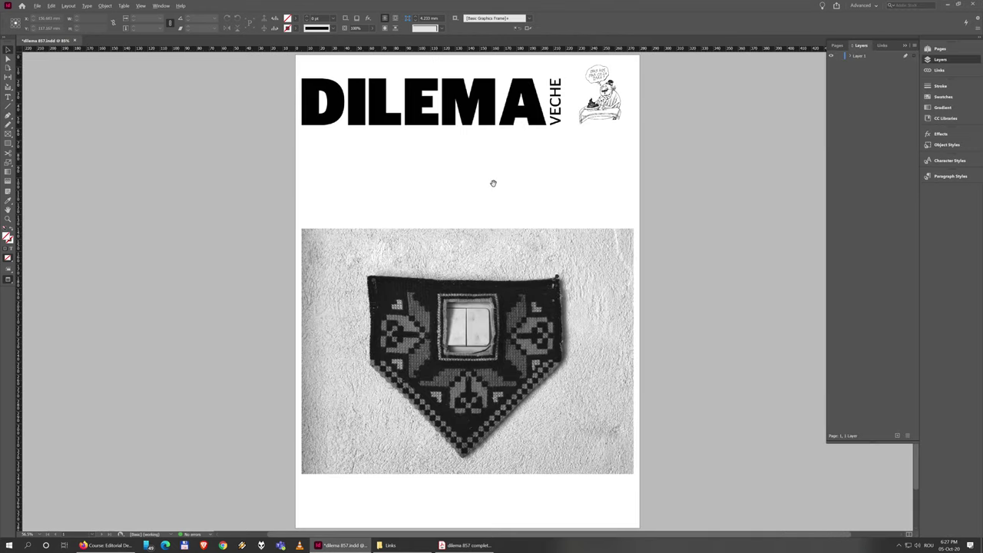
pyautogui.moveTo(493, 187); pyautogui.dragTo(504, 287)
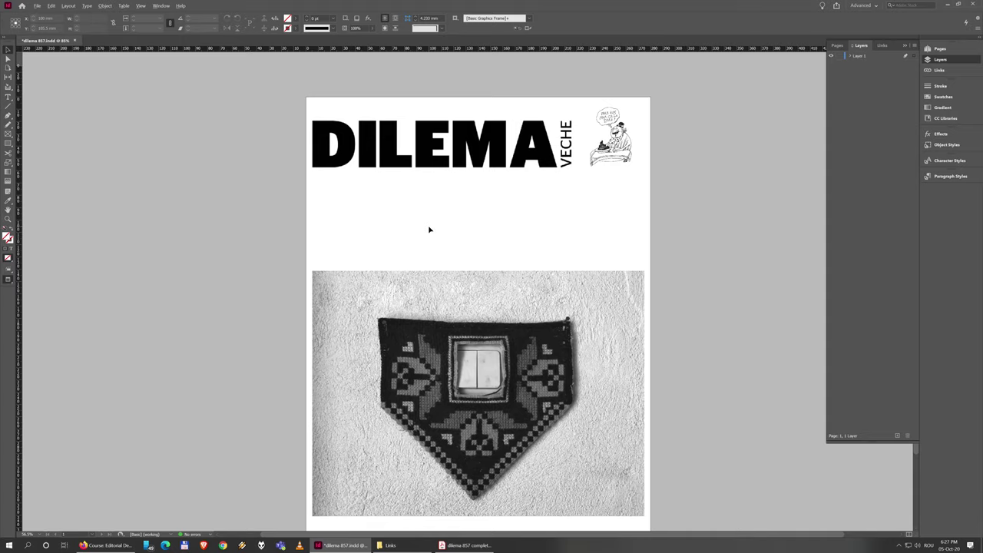